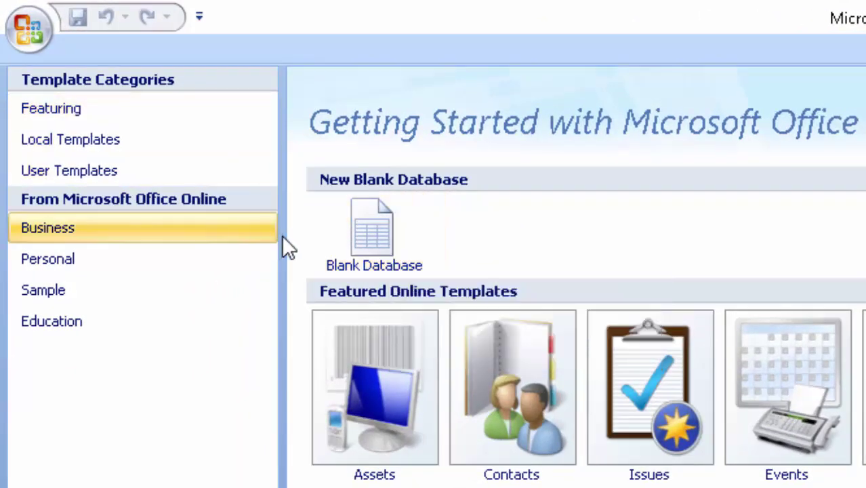
Step: Create a new blank database, then switch Table1 to Design view and save it as 'Education'
{"action": "left_click", "coordinate": [380, 235]}
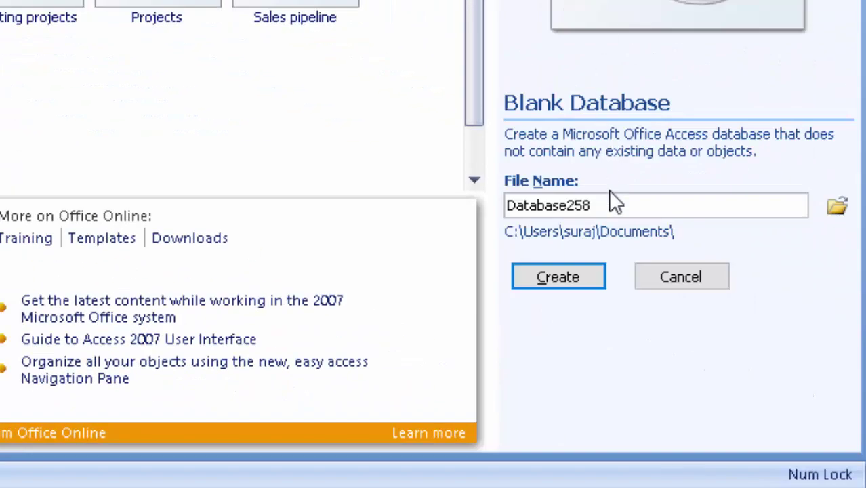
{"action": "left_click", "coordinate": [571, 279]}
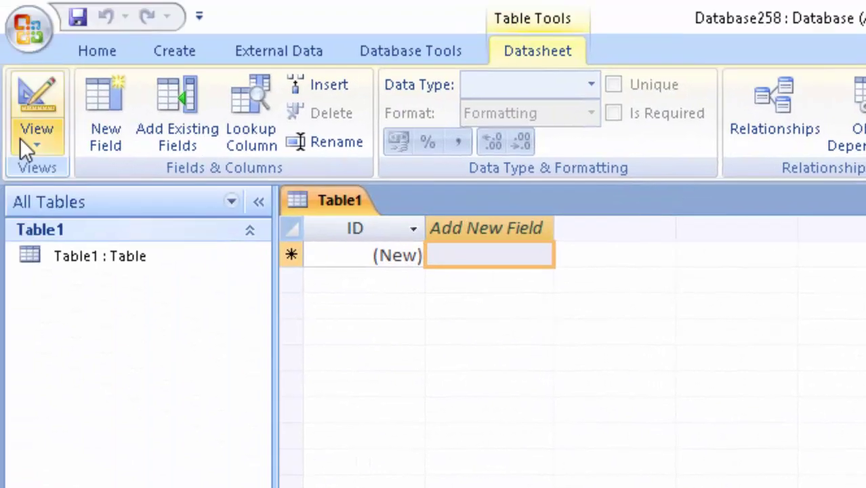
{"action": "left_click", "coordinate": [38, 147]}
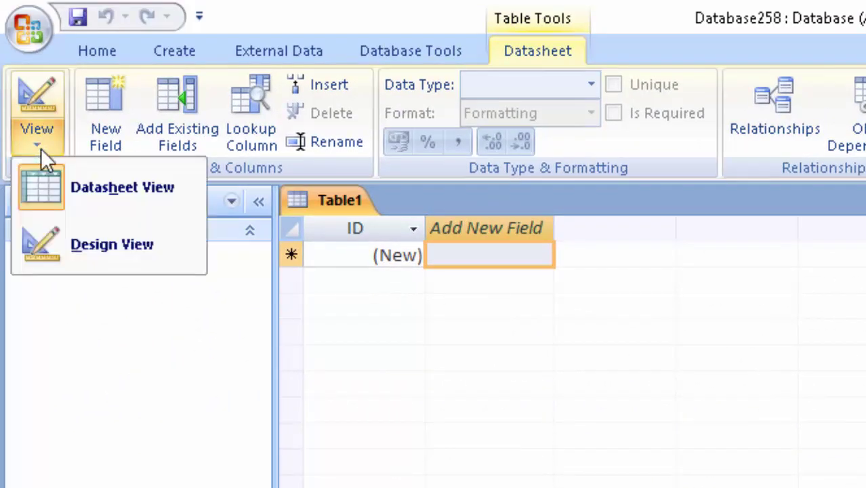
{"action": "left_click", "coordinate": [88, 258]}
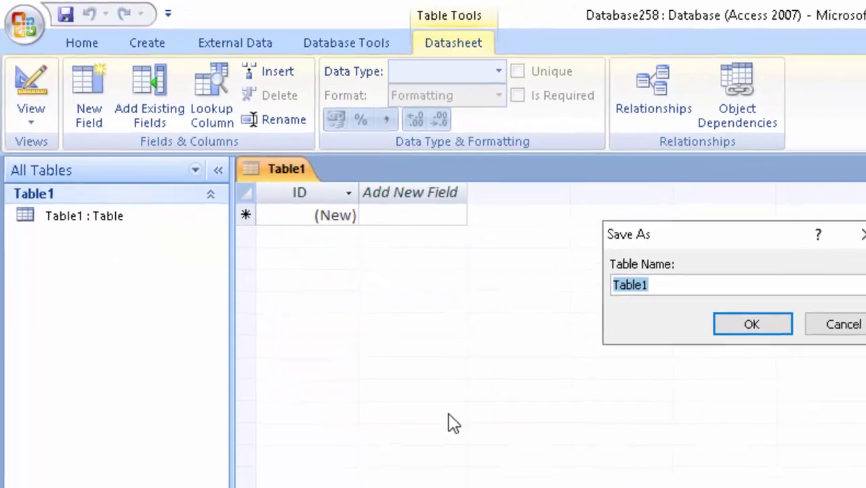
{"action": "key", "text": "BackSpace"}
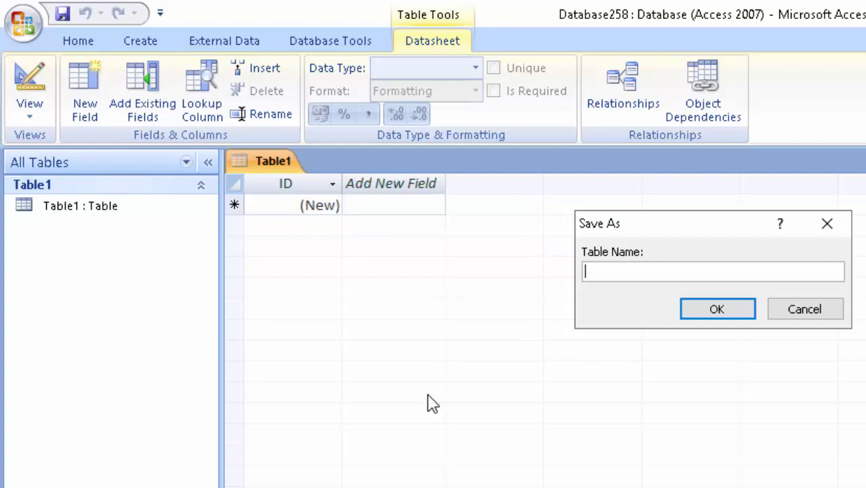
{"action": "type", "text": "Education"}
{"action": "key", "text": "Return"}
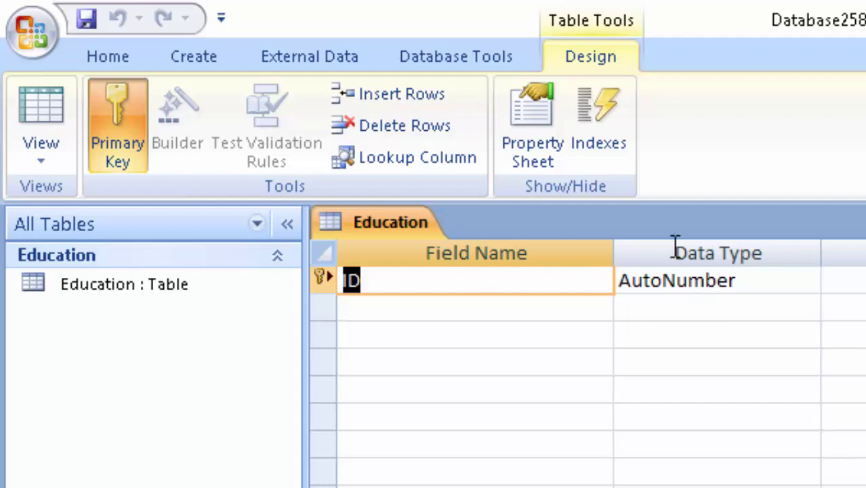
Step: Leave the ID field as AutoNumber and delete its 'ID' field name
{"action": "left_click", "coordinate": [780, 280]}
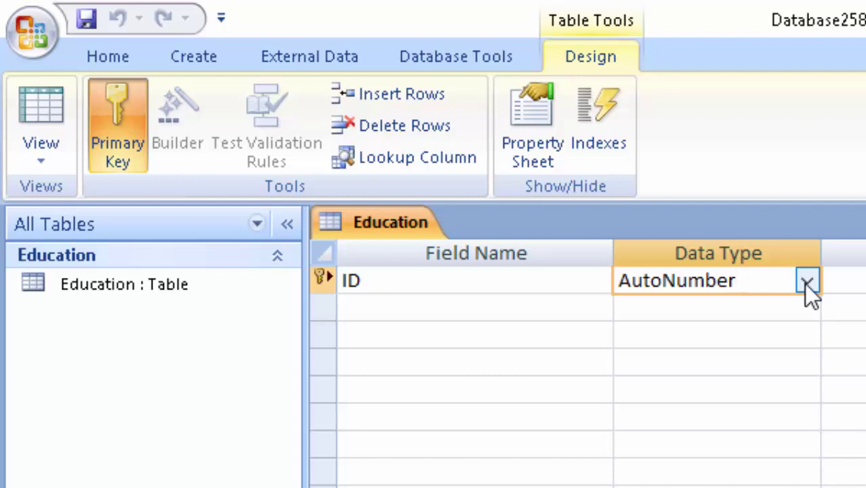
{"action": "left_click", "coordinate": [805, 282]}
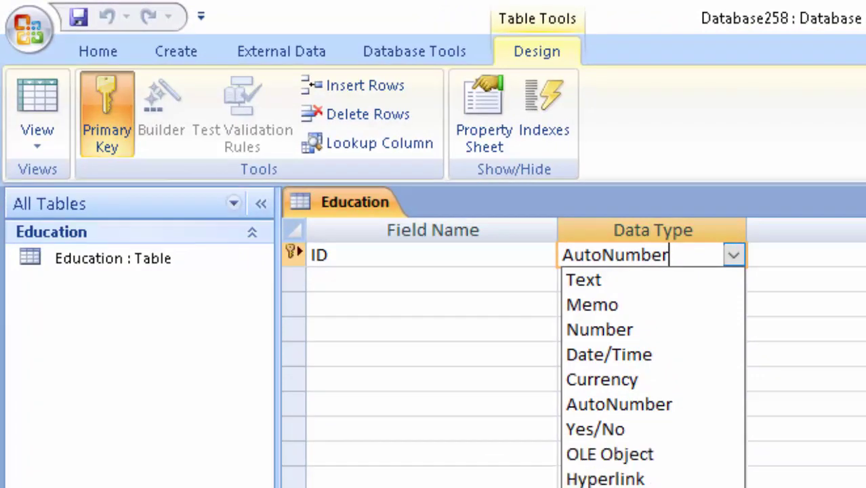
{"action": "left_click", "coordinate": [414, 407]}
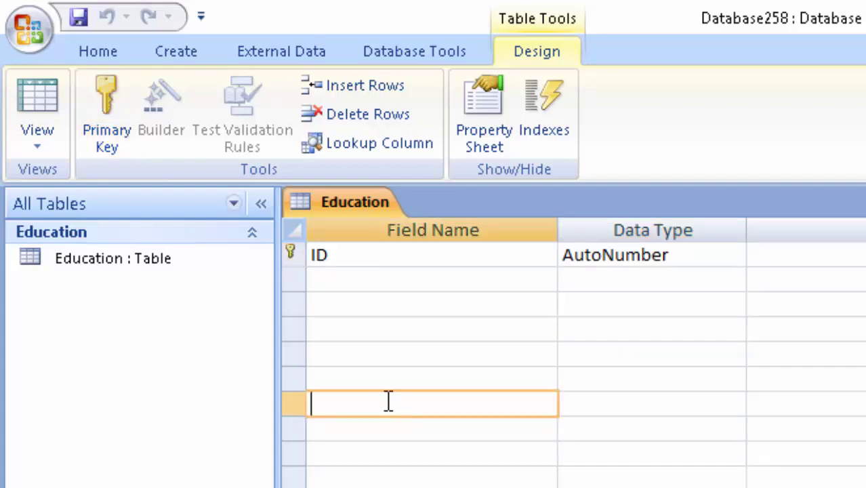
{"action": "left_click", "coordinate": [341, 252]}
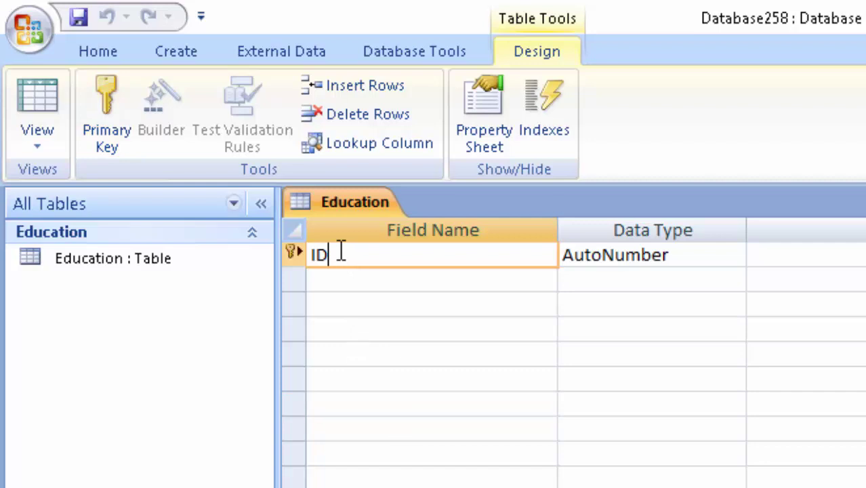
{"action": "left_click_drag", "start_coordinate": [342, 252], "coordinate": [317, 250]}
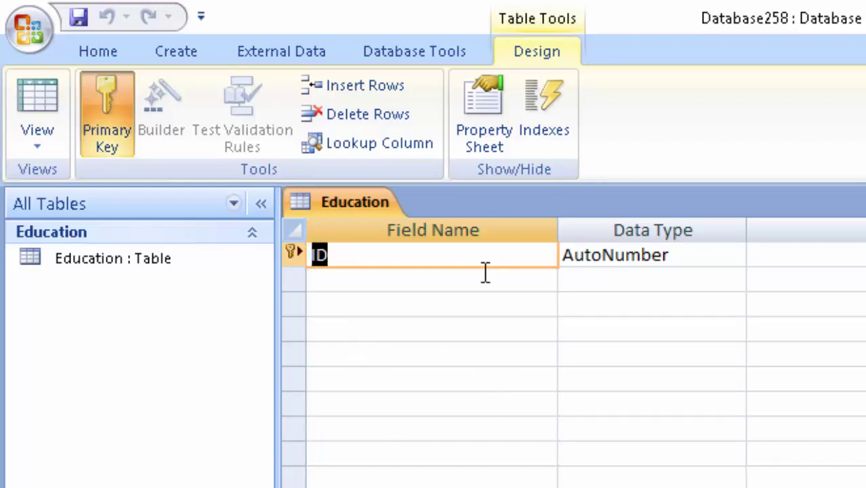
{"action": "key", "text": "BackSpace"}
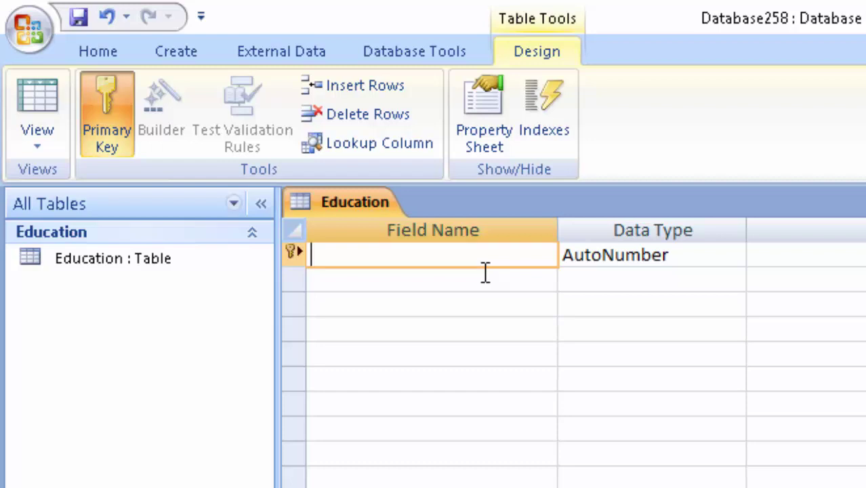
Step: Name the first field 'Student Name' with the Text data type
{"action": "type", "text": "Stu"}
{"action": "type", "text": "den"}
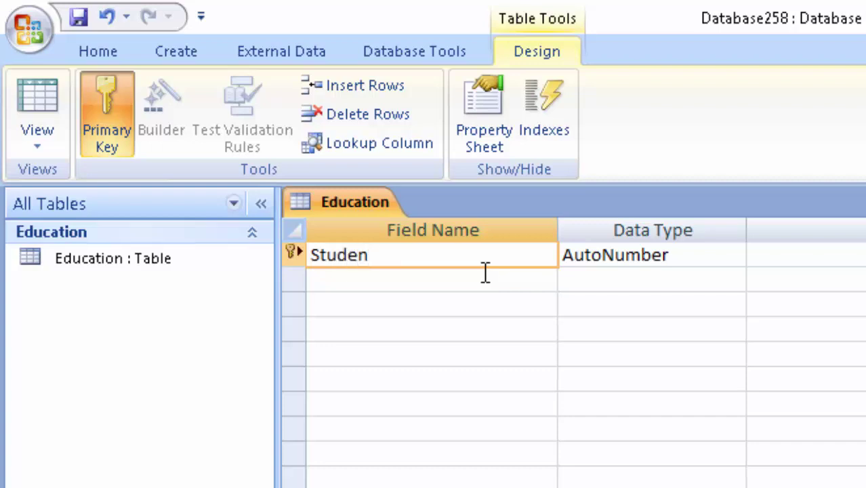
{"action": "type", "text": " Na"}
{"action": "type", "text": "me"}
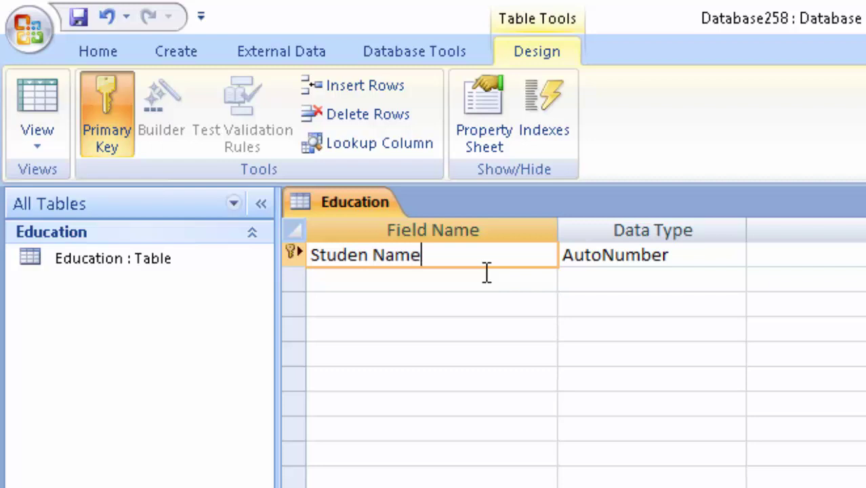
{"action": "left_click", "coordinate": [716, 265]}
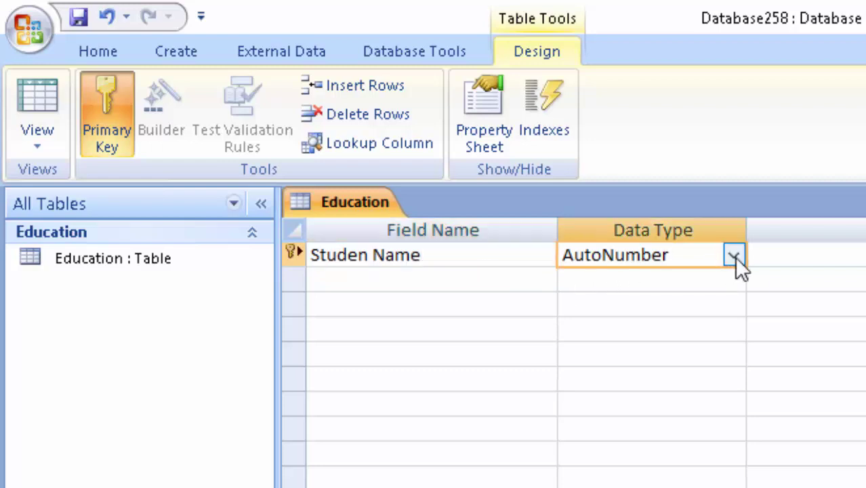
{"action": "left_click", "coordinate": [733, 256]}
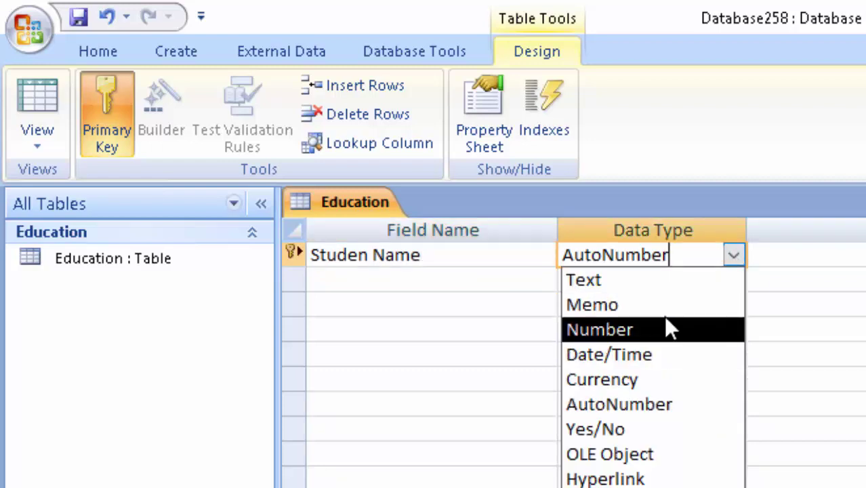
{"action": "left_click", "coordinate": [668, 281]}
{"action": "left_click", "coordinate": [390, 290]}
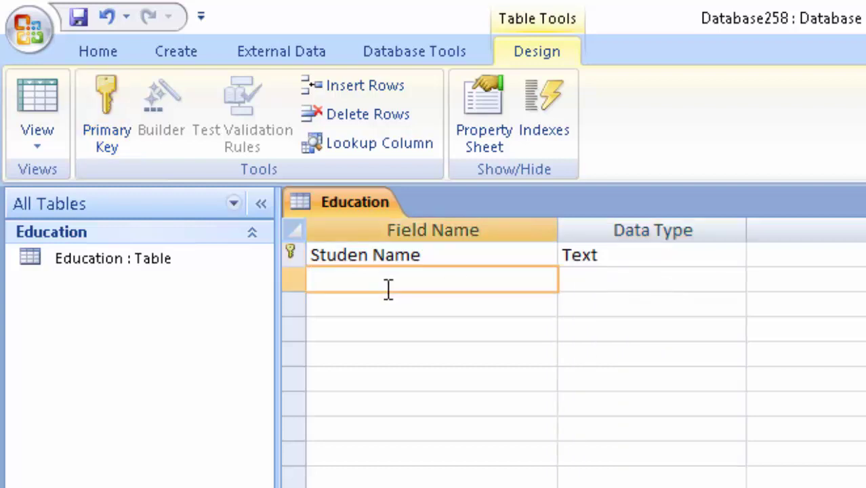
{"action": "left_click", "coordinate": [368, 256]}
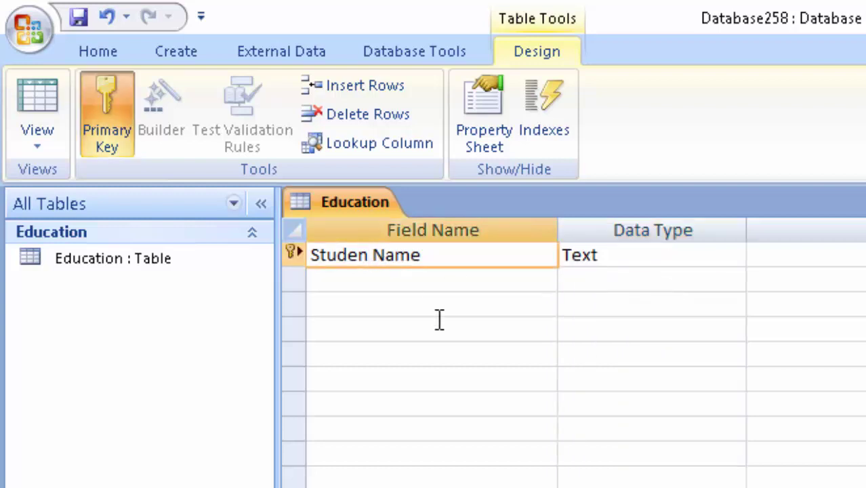
{"action": "type", "text": "t"}
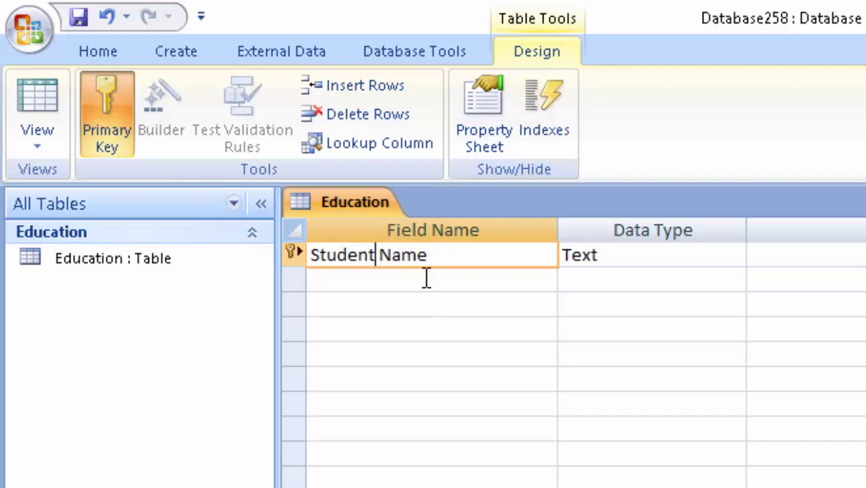
Step: Add a second field 'Roll number' with the AutoNumber data type
{"action": "left_click", "coordinate": [421, 280]}
{"action": "type", "text": "R"}
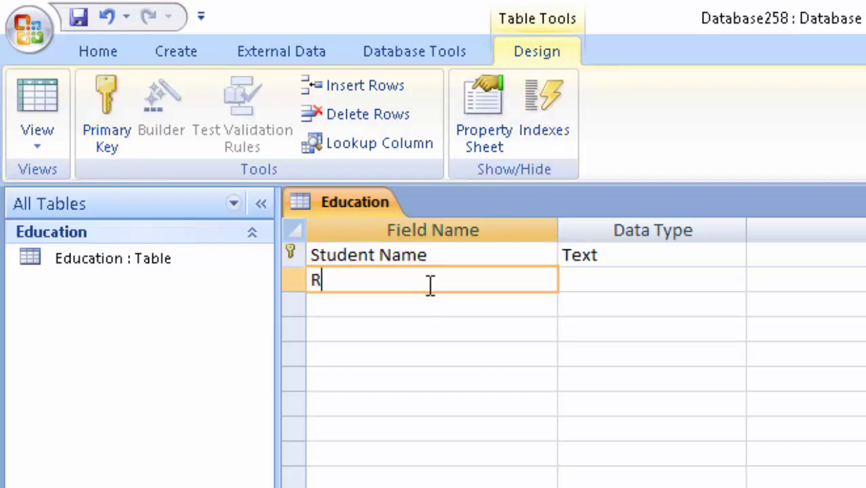
{"action": "type", "text": "oll"}
{"action": "type", "text": " numb"}
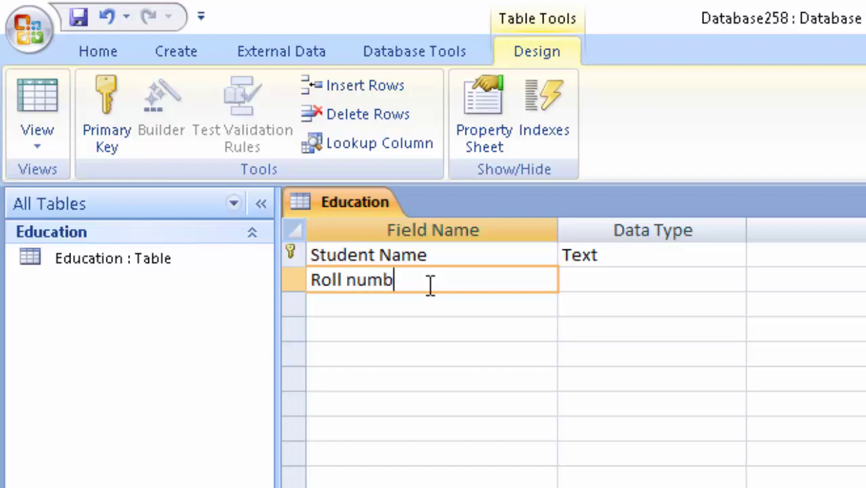
{"action": "type", "text": "er"}
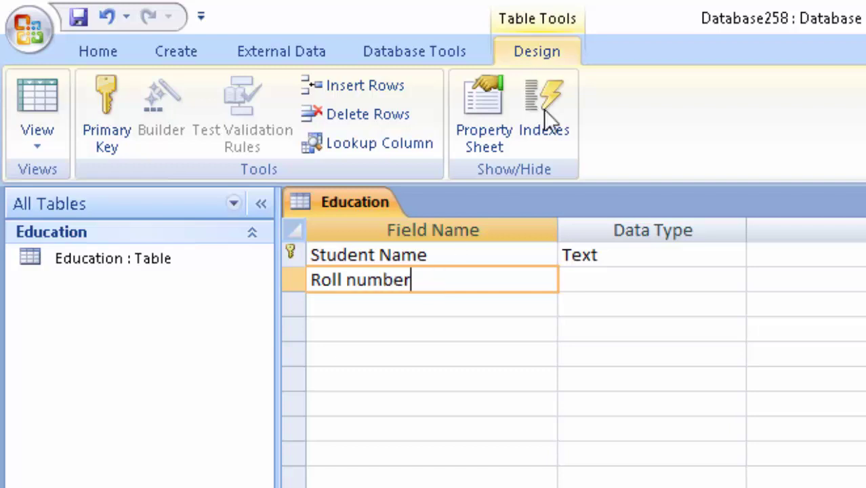
{"action": "left_click", "coordinate": [600, 289]}
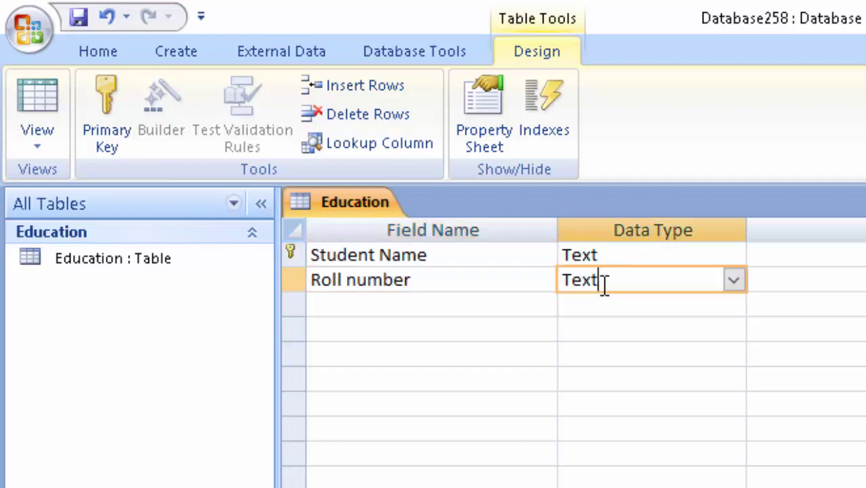
{"action": "left_click", "coordinate": [734, 280]}
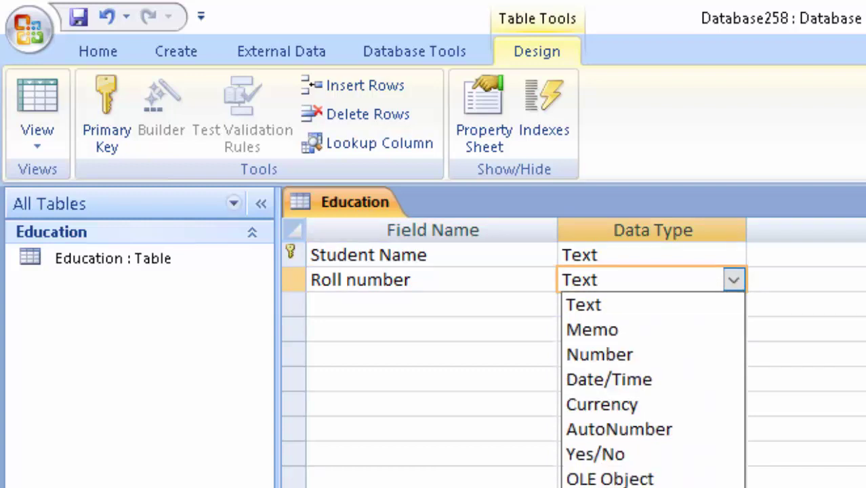
{"action": "left_click", "coordinate": [637, 429]}
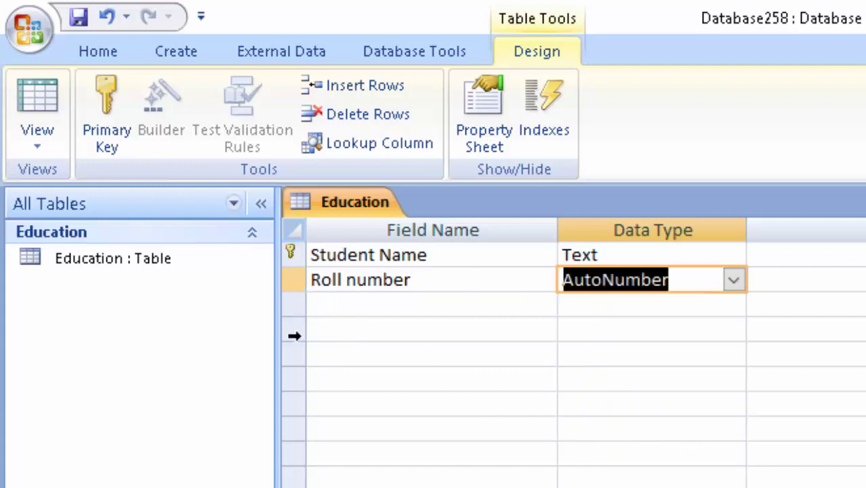
{"action": "left_click", "coordinate": [335, 304]}
Step: Add three new field names: Hindi, English and Total
{"action": "type", "text": "H"}
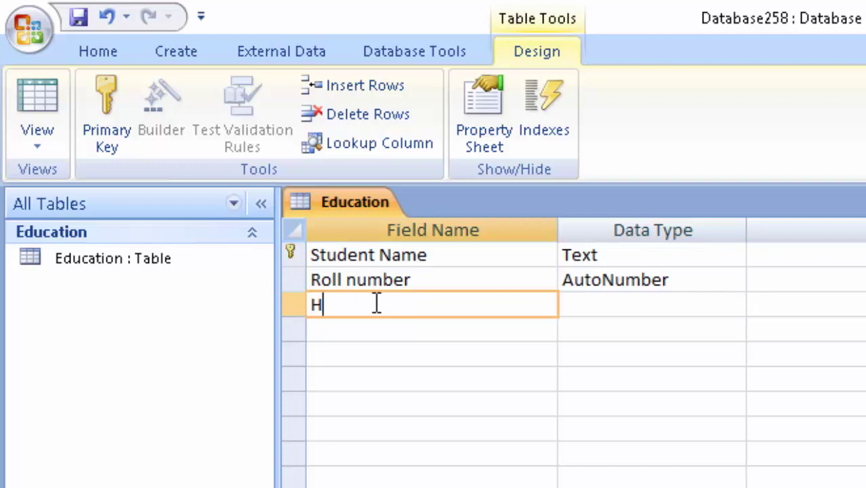
{"action": "type", "text": "ind"}
{"action": "type", "text": "i"}
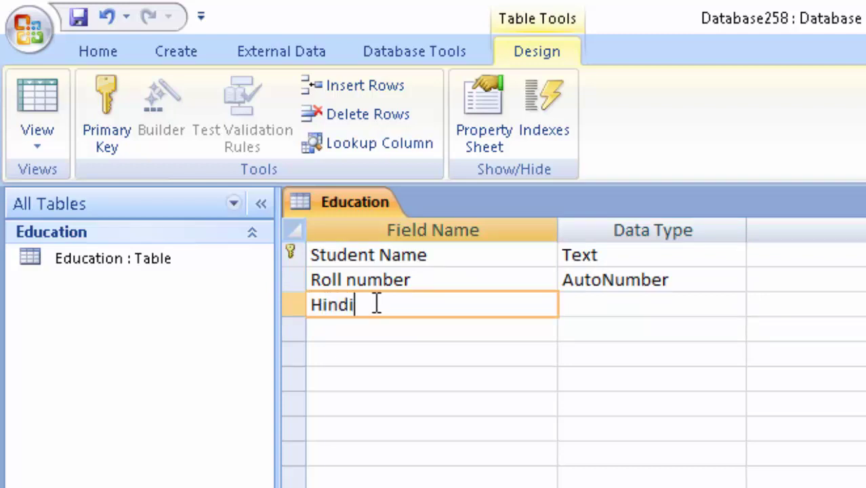
{"action": "key", "text": "Tab"}
{"action": "key", "text": "Tab"}
{"action": "key", "text": "Tab"}
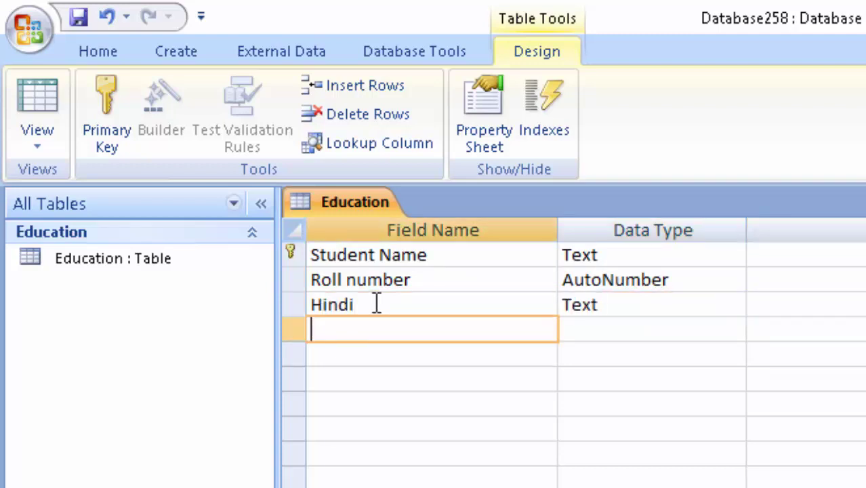
{"action": "type", "text": "En"}
{"action": "type", "text": "glish"}
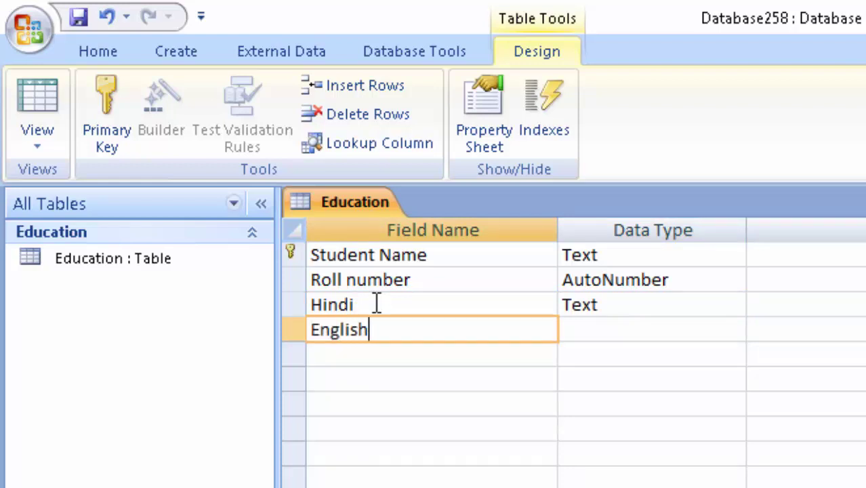
{"action": "left_click", "coordinate": [431, 357]}
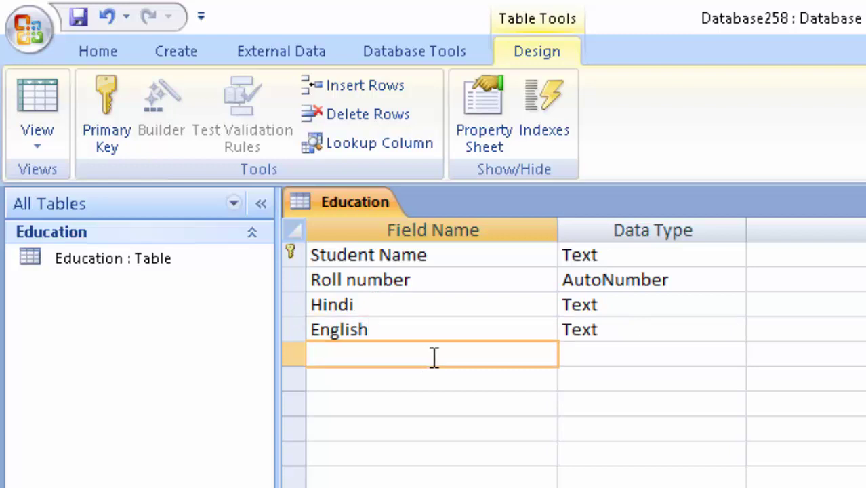
{"action": "type", "text": "To"}
{"action": "type", "text": "tal"}
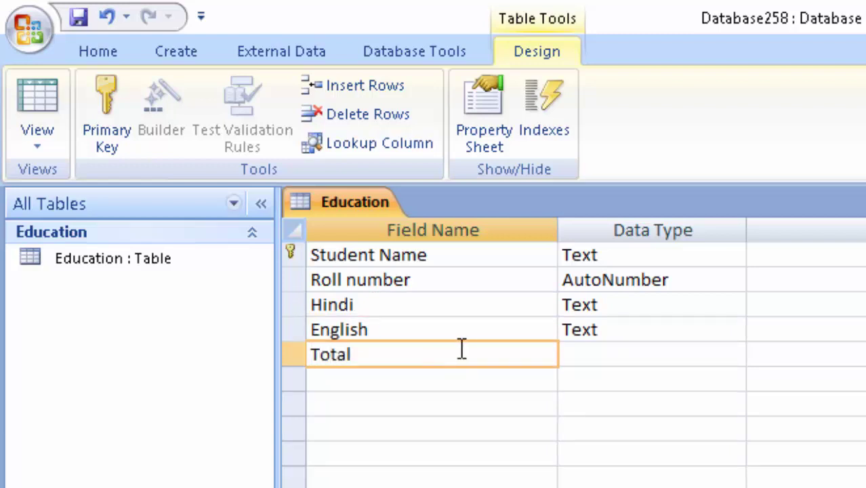
Step: Set the data type of Hindi, English and Total to Number
{"action": "left_click", "coordinate": [641, 309]}
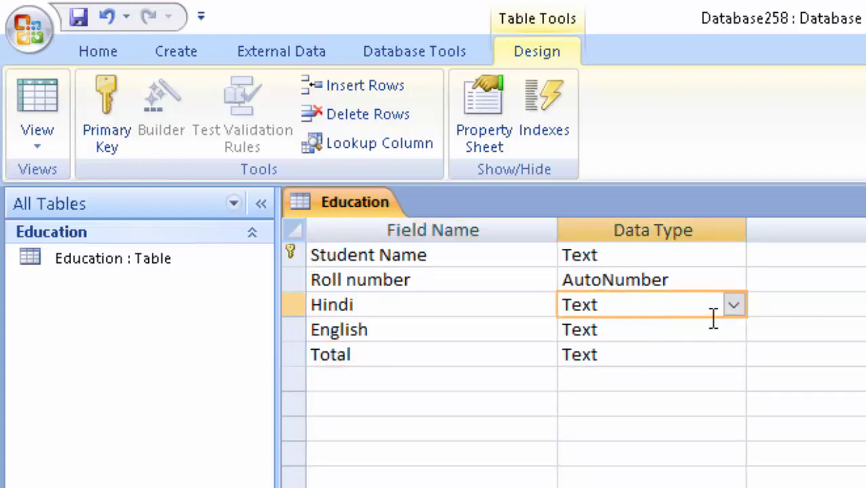
{"action": "left_click", "coordinate": [733, 307]}
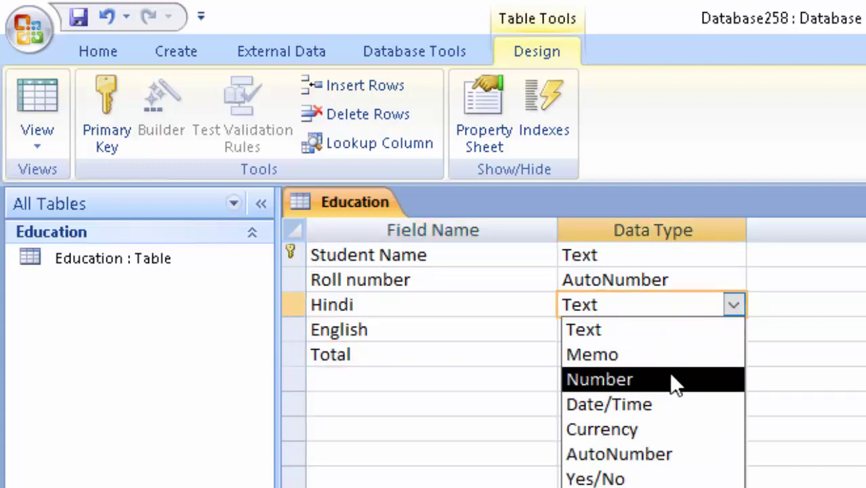
{"action": "left_click", "coordinate": [670, 380]}
{"action": "left_click", "coordinate": [680, 330]}
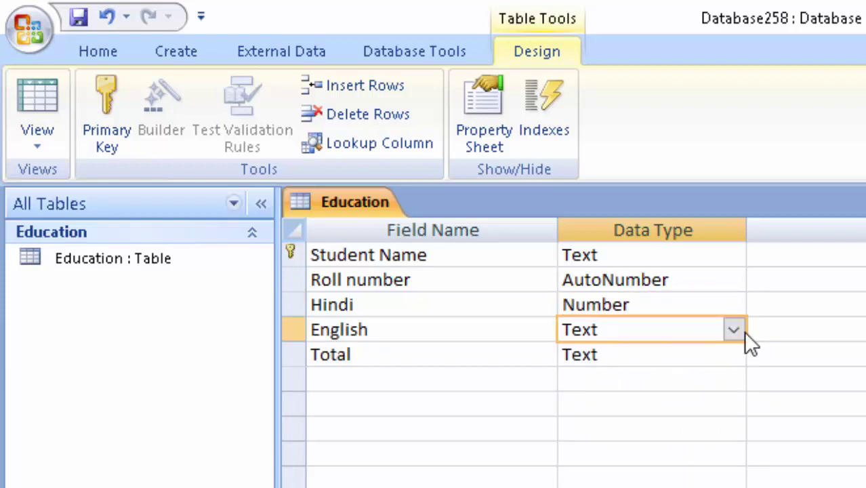
{"action": "left_click", "coordinate": [733, 330]}
{"action": "left_click", "coordinate": [654, 405]}
{"action": "left_click", "coordinate": [684, 359]}
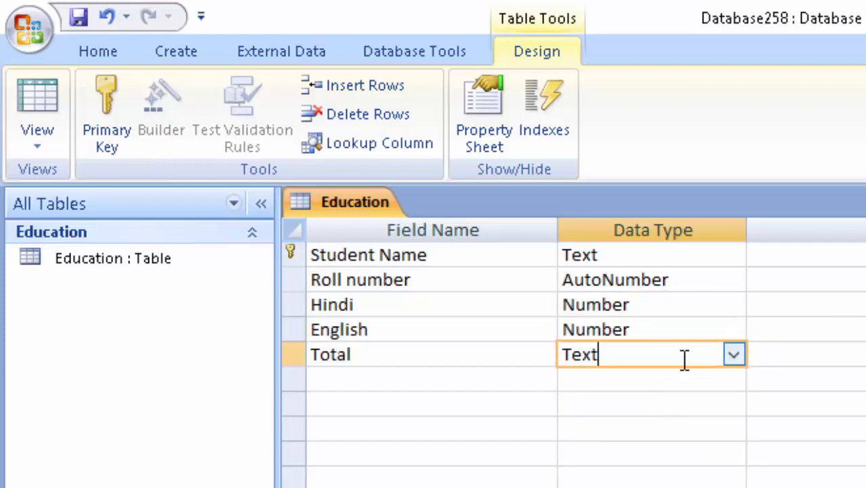
{"action": "left_click", "coordinate": [732, 353]}
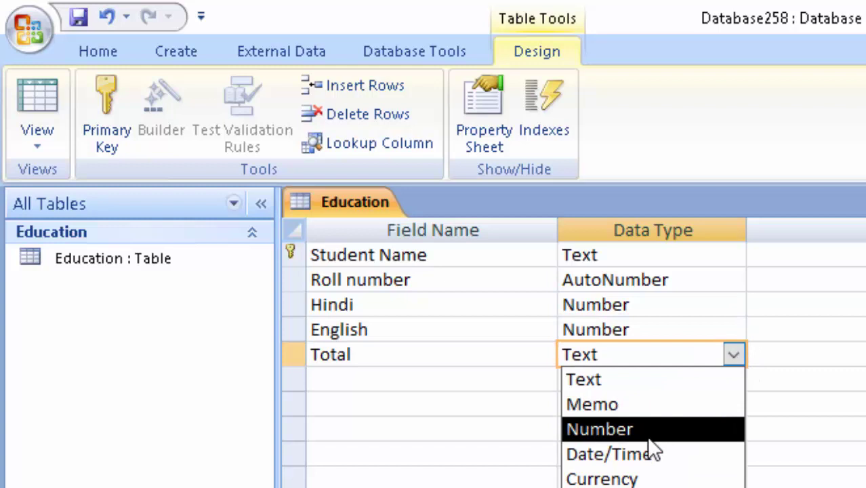
{"action": "left_click", "coordinate": [650, 430]}
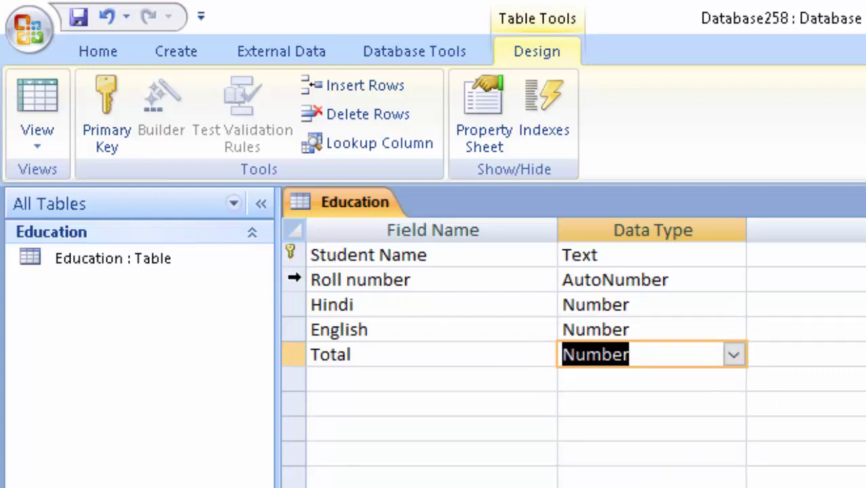
{"action": "left_click", "coordinate": [293, 279]}
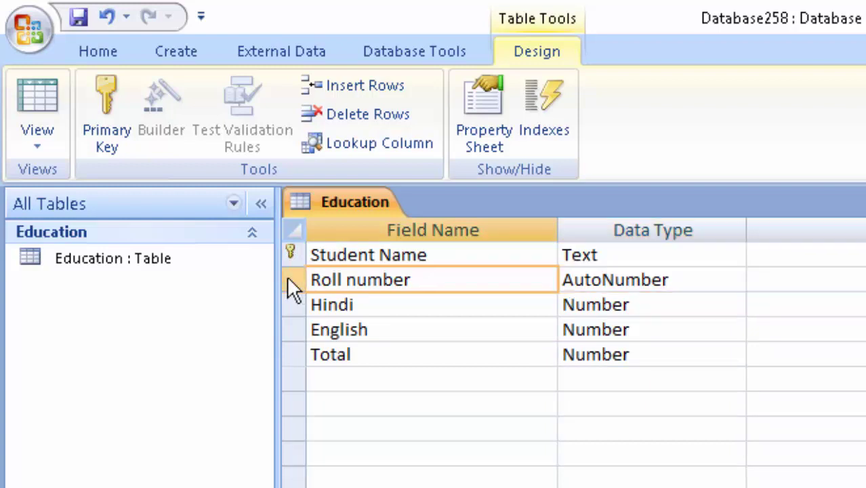
Step: Set Roll number as the primary key through its row's context menu
{"action": "right_click", "coordinate": [287, 276]}
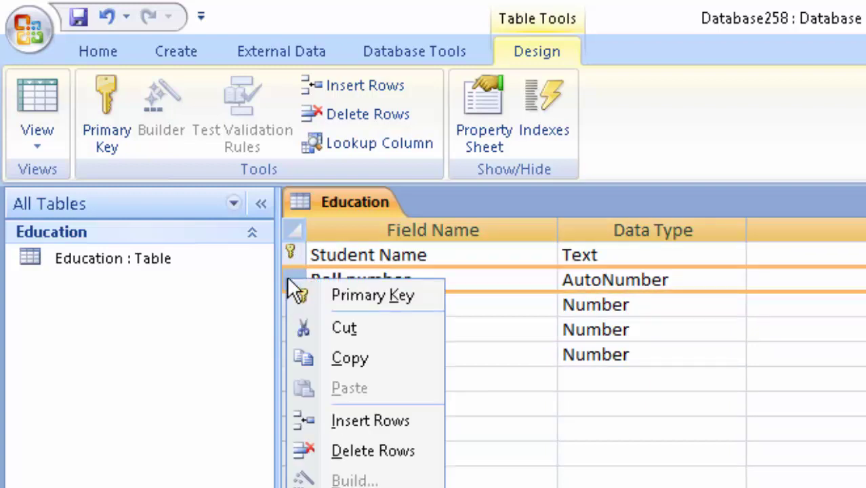
{"action": "left_click", "coordinate": [339, 294]}
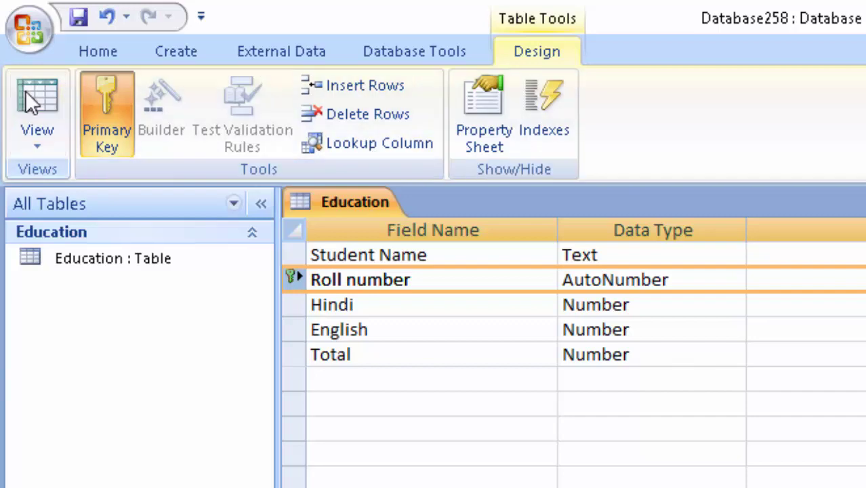
Step: Try saving and switching to Datasheet view, dismissing the AutoNumber error twice
{"action": "left_click", "coordinate": [48, 91]}
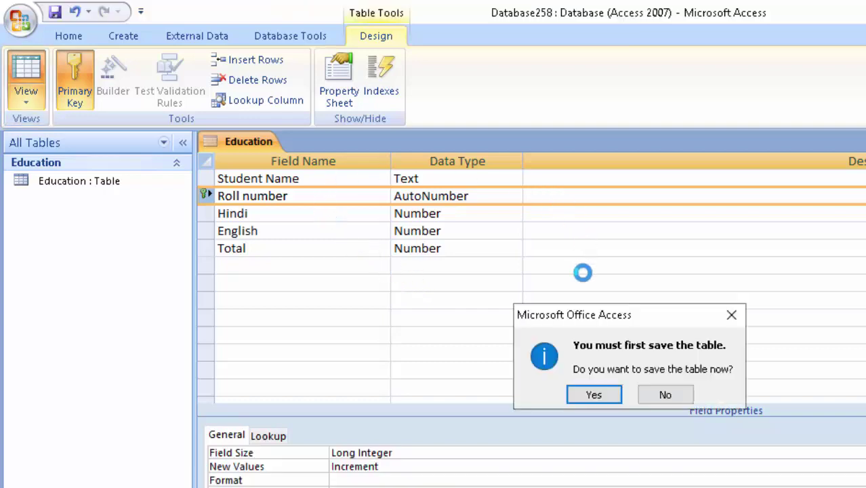
{"action": "left_click", "coordinate": [592, 392]}
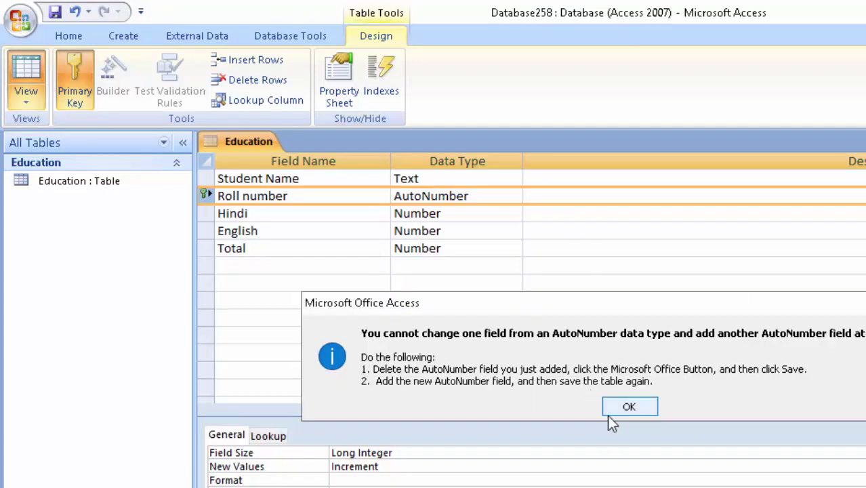
{"action": "left_click", "coordinate": [608, 411]}
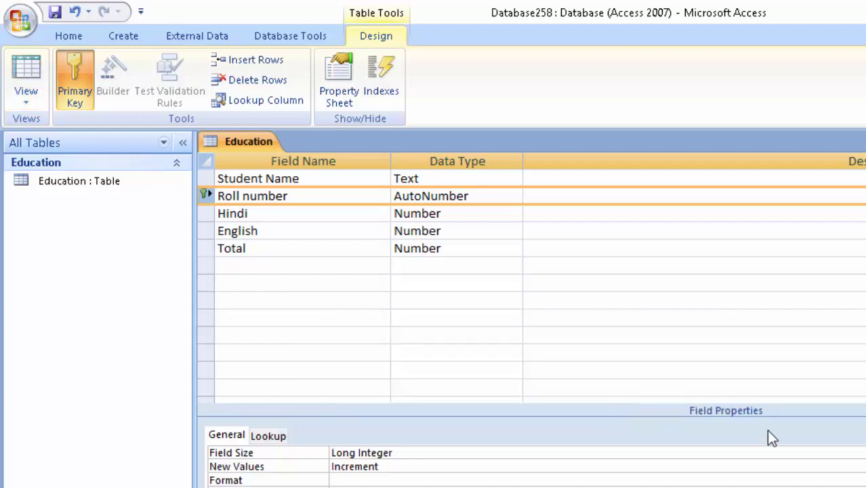
{"action": "left_click", "coordinate": [26, 76]}
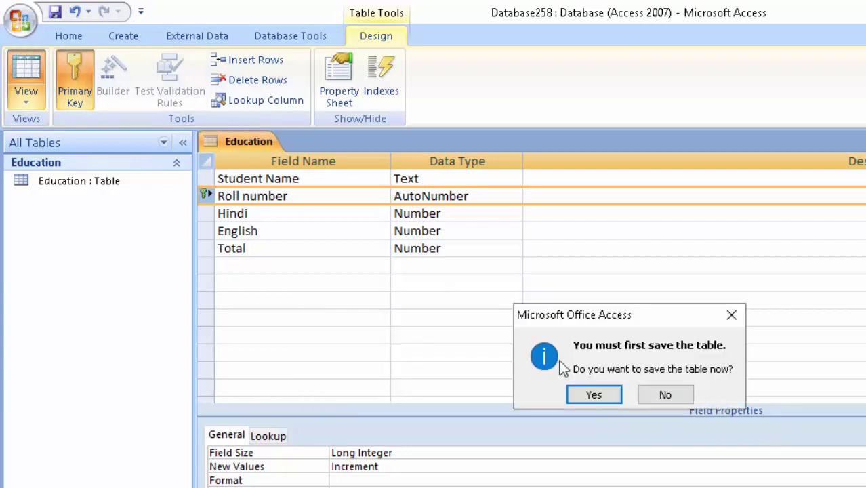
{"action": "left_click", "coordinate": [594, 395]}
{"action": "left_click", "coordinate": [612, 406]}
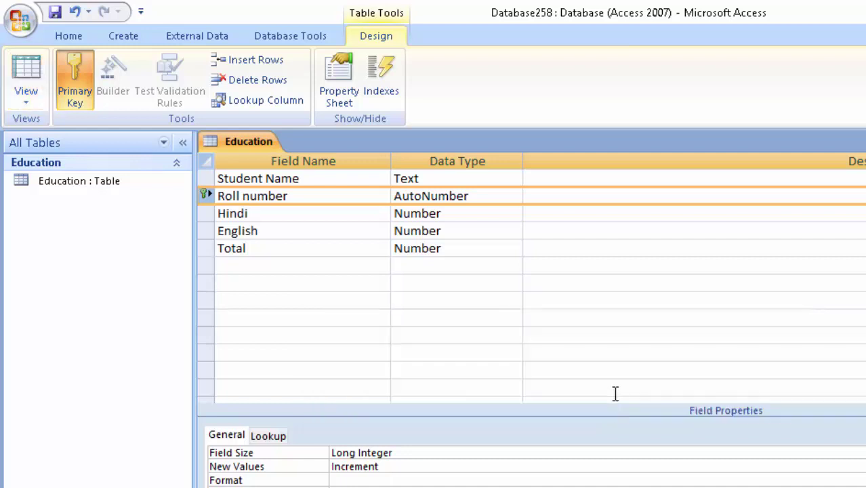
Step: Change Roll number's data type to Number, then save and open the Datasheet view
{"action": "left_click", "coordinate": [502, 196]}
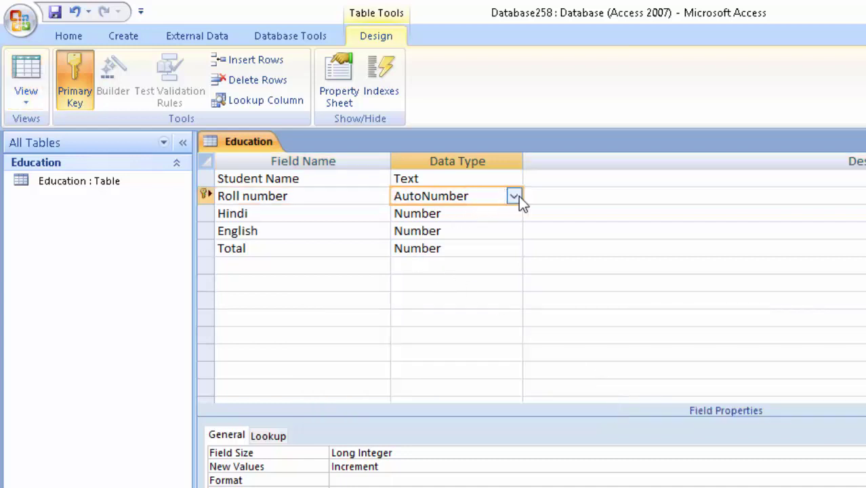
{"action": "left_click", "coordinate": [515, 196]}
{"action": "left_click", "coordinate": [511, 248]}
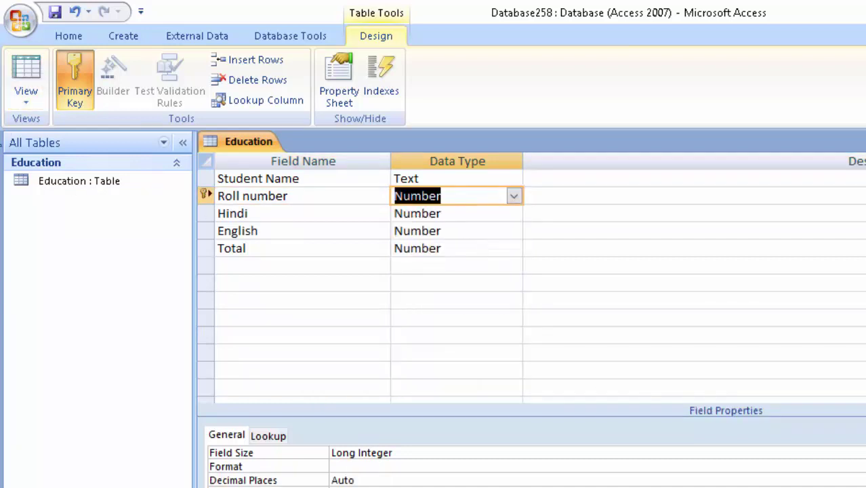
{"action": "left_click", "coordinate": [26, 74]}
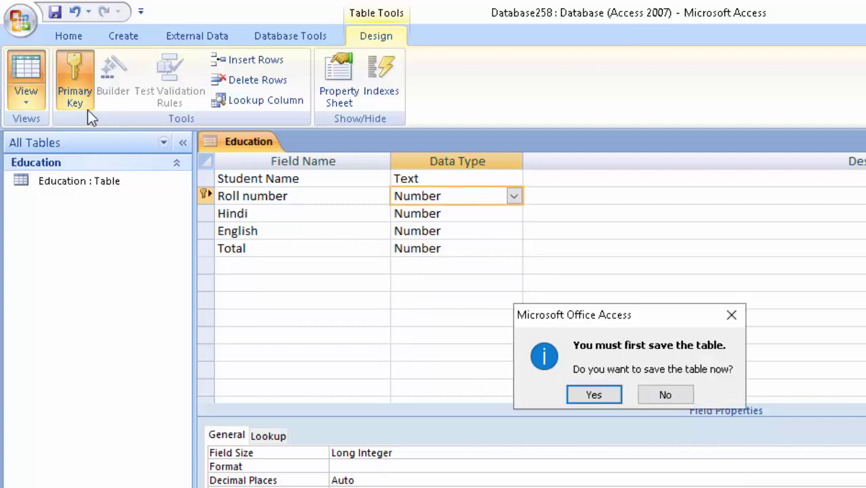
{"action": "left_click", "coordinate": [591, 397]}
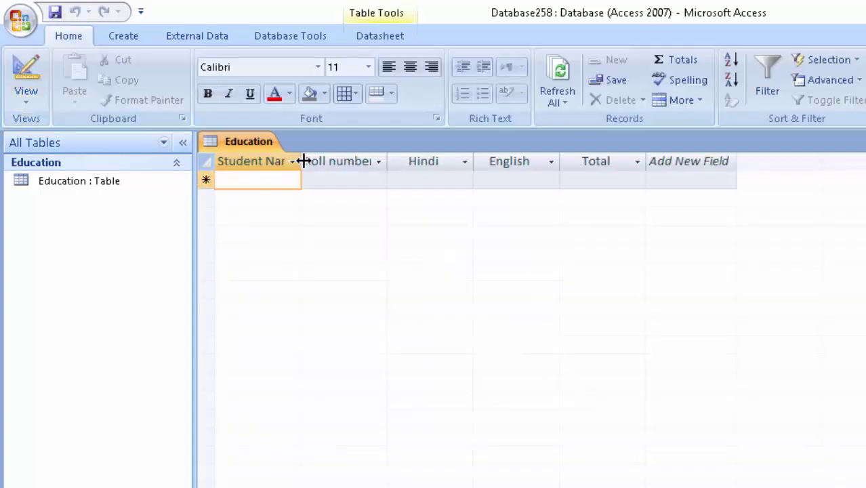
Step: Widen the Student Name and Roll number columns, then enter a student name, Roll number 1, Hindi 34, English 56
{"action": "left_click_drag", "start_coordinate": [300, 161], "coordinate": [339, 226]}
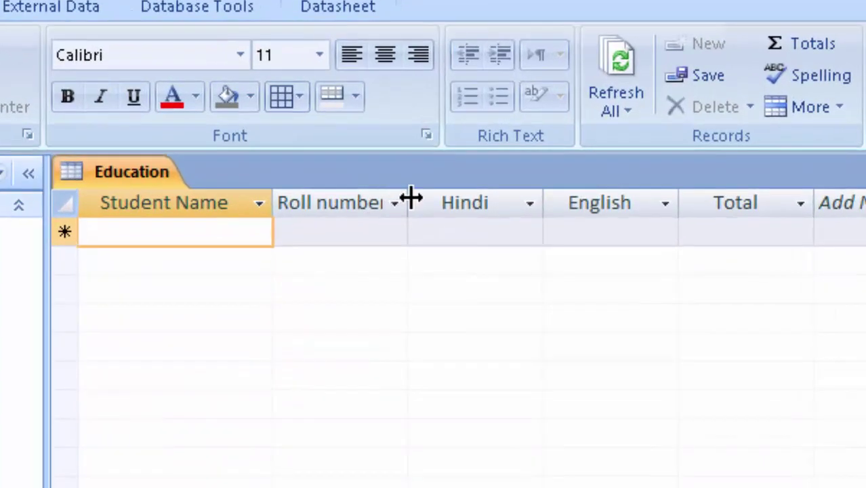
{"action": "left_click_drag", "start_coordinate": [426, 217], "coordinate": [429, 218]}
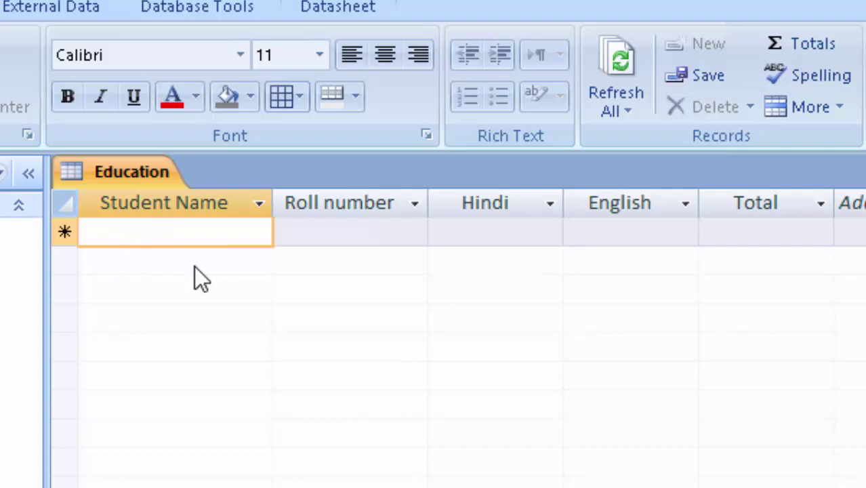
{"action": "type", "text": "Ram"}
{"action": "key", "text": "Tab"}
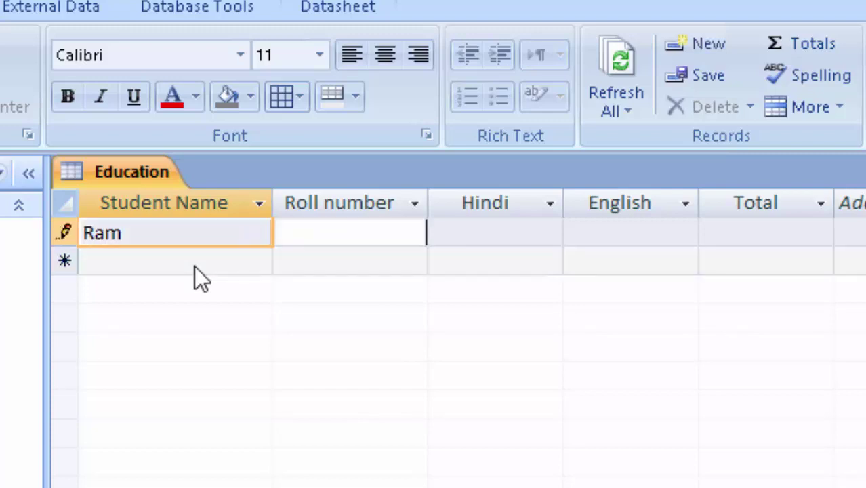
{"action": "type", "text": "1"}
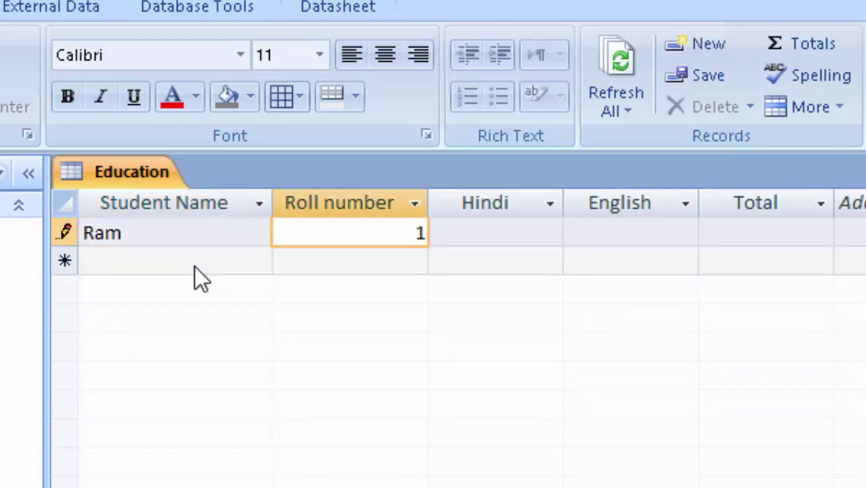
{"action": "key", "text": "Tab"}
{"action": "type", "text": "34"}
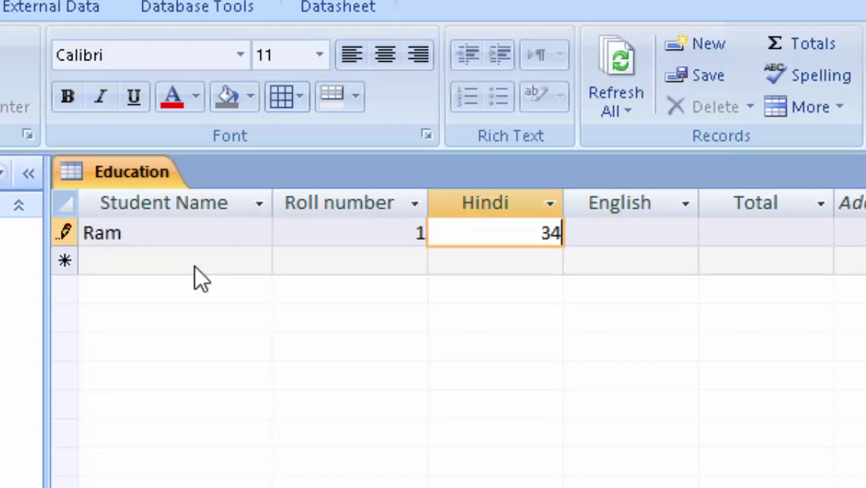
{"action": "key", "text": "Tab"}
{"action": "type", "text": "6"}
{"action": "key", "text": "Tab"}
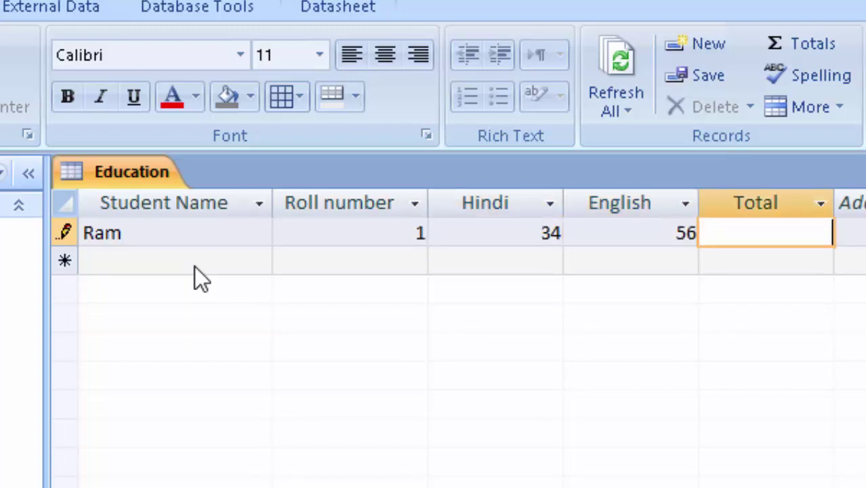
{"action": "key", "text": "Tab"}
{"action": "key", "text": "Tab"}
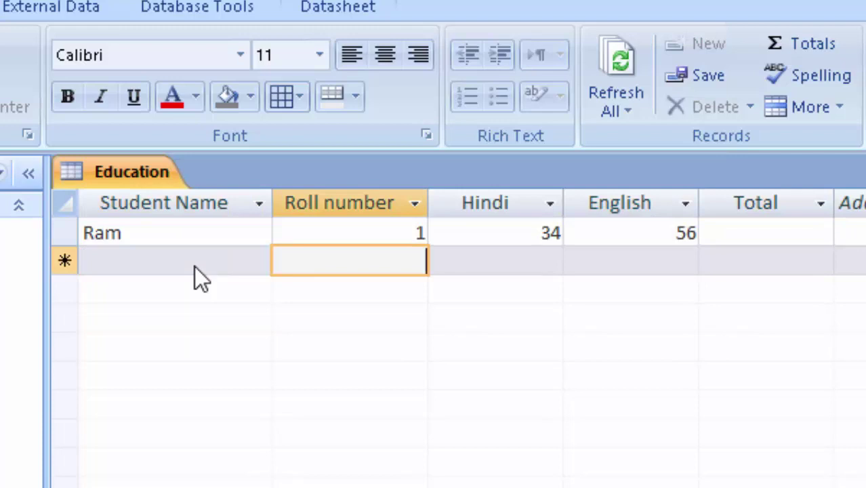
Step: Enter the same student name again with Roll number 2, Hindi 78, English 67
{"action": "left_click", "coordinate": [195, 265]}
{"action": "type", "text": "R"}
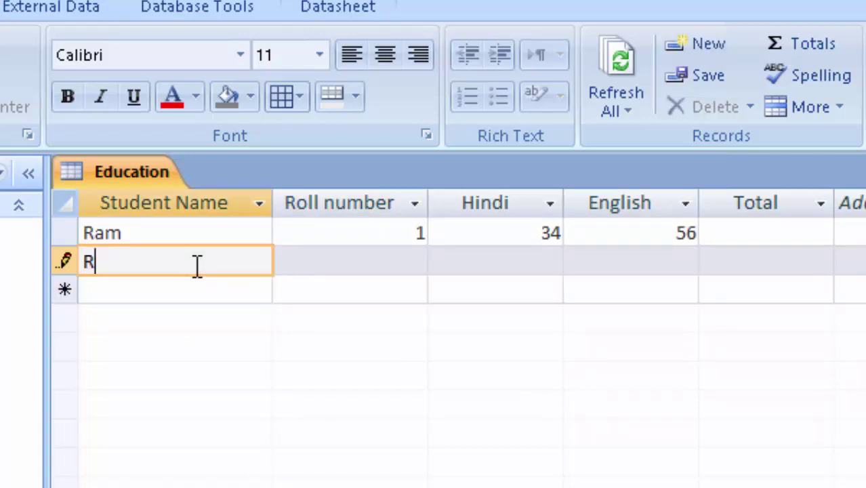
{"action": "type", "text": "am"}
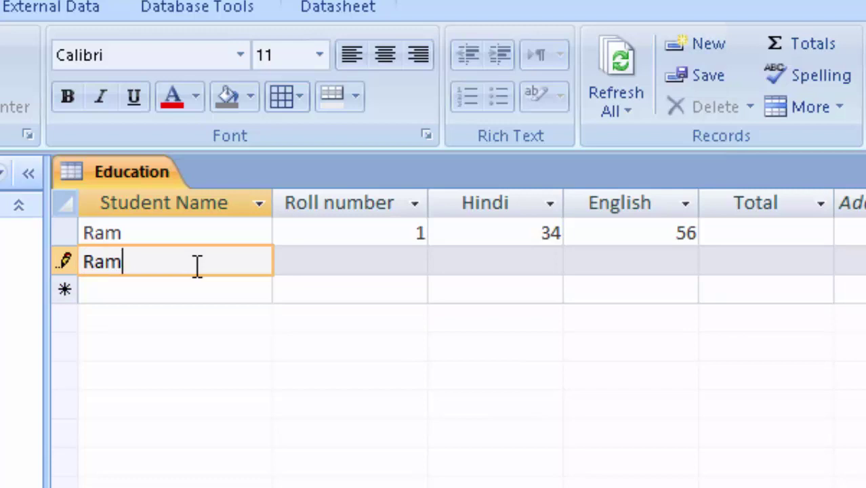
{"action": "key", "text": "Tab"}
{"action": "type", "text": "2"}
{"action": "key", "text": "Tab"}
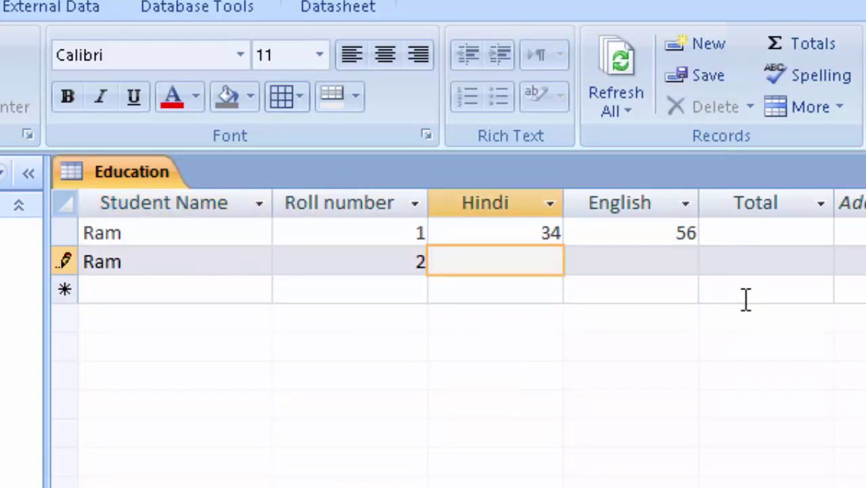
{"action": "type", "text": "78"}
{"action": "key", "text": "Tab"}
{"action": "type", "text": "6"}
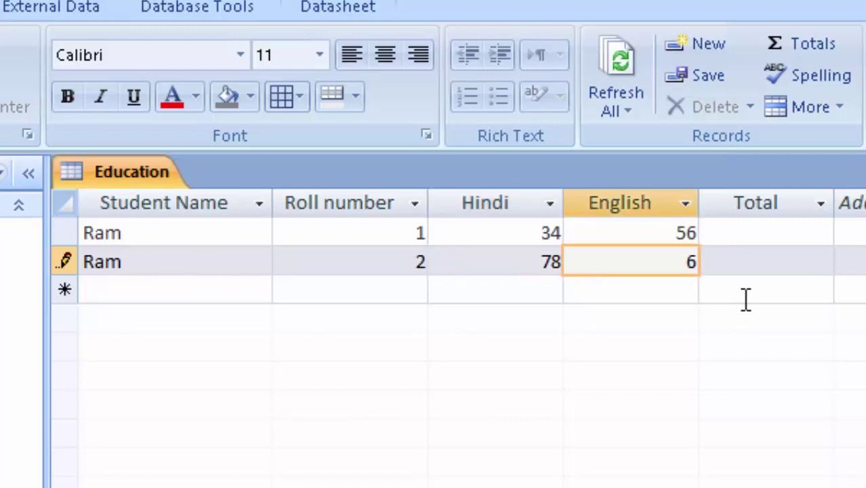
{"action": "type", "text": "7"}
{"action": "key", "text": "Tab"}
{"action": "key", "text": "Tab"}
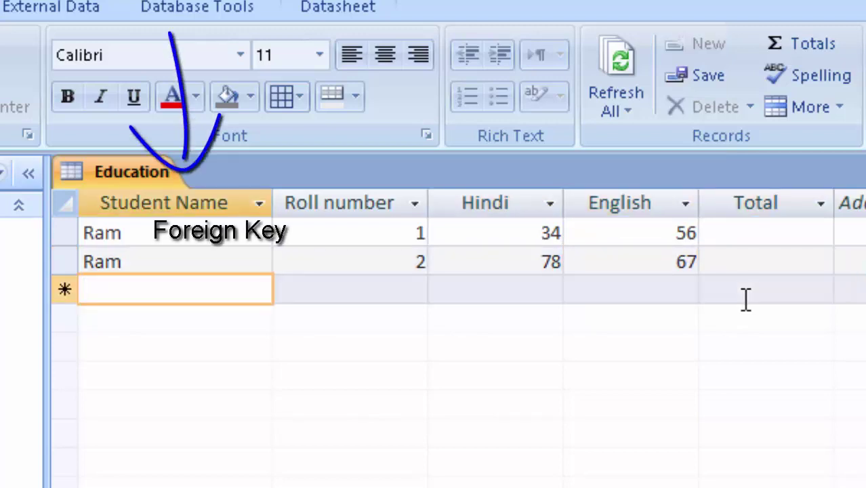
Step: Enter a different student's name with duplicate Roll number 2, Hindi 45, English 66, triggering the duplicate-value error
{"action": "type", "text": "S"}
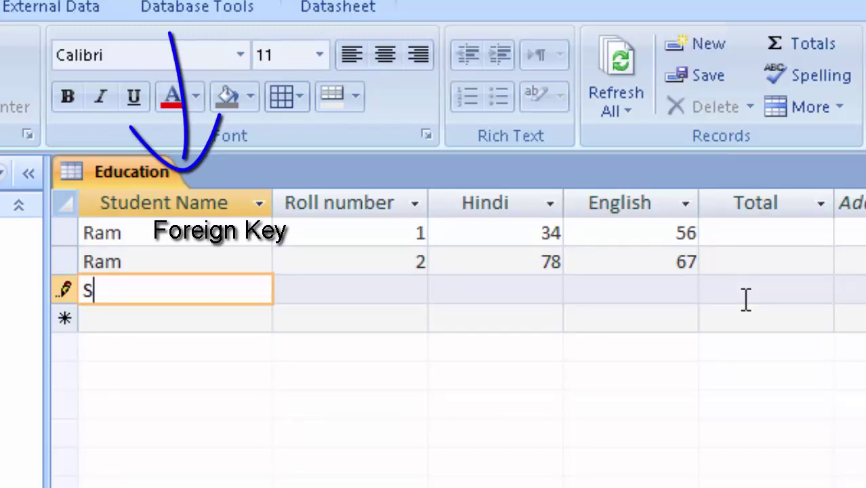
{"action": "type", "text": "oha"}
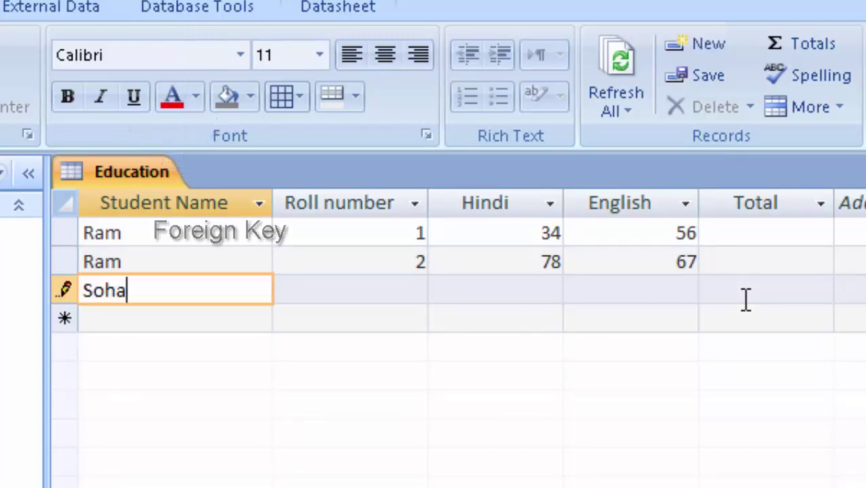
{"action": "type", "text": "n"}
{"action": "key", "text": "Tab"}
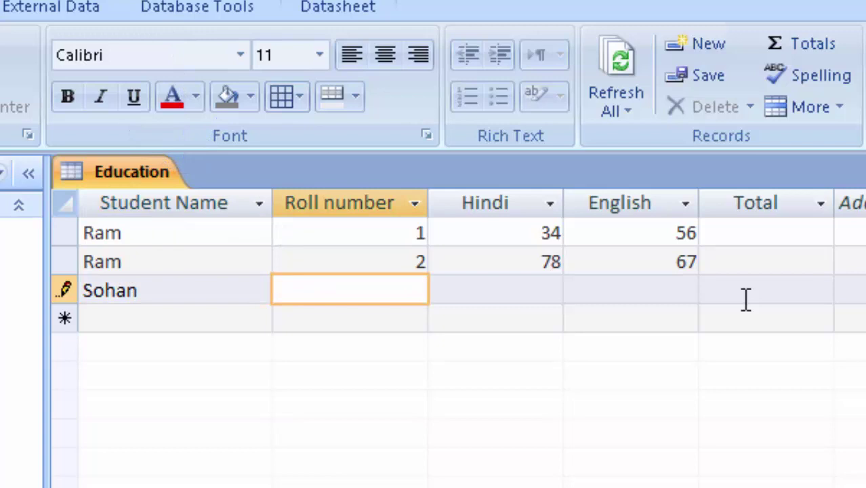
{"action": "type", "text": "2"}
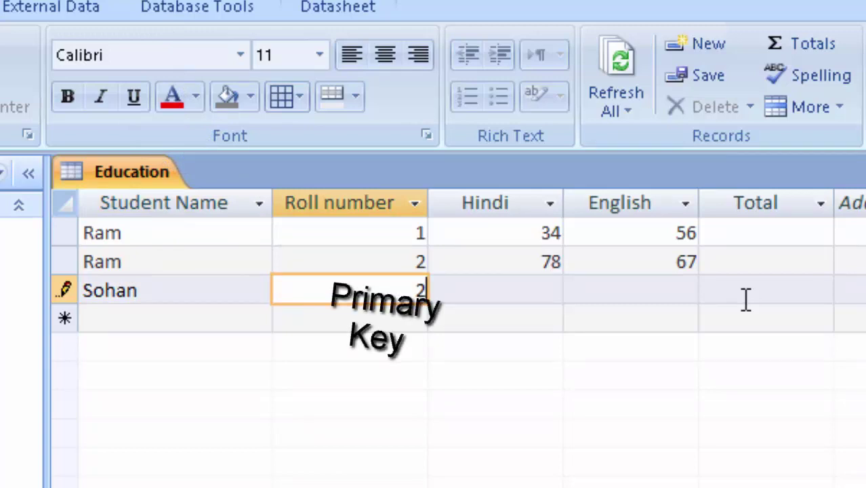
{"action": "key", "text": "Tab"}
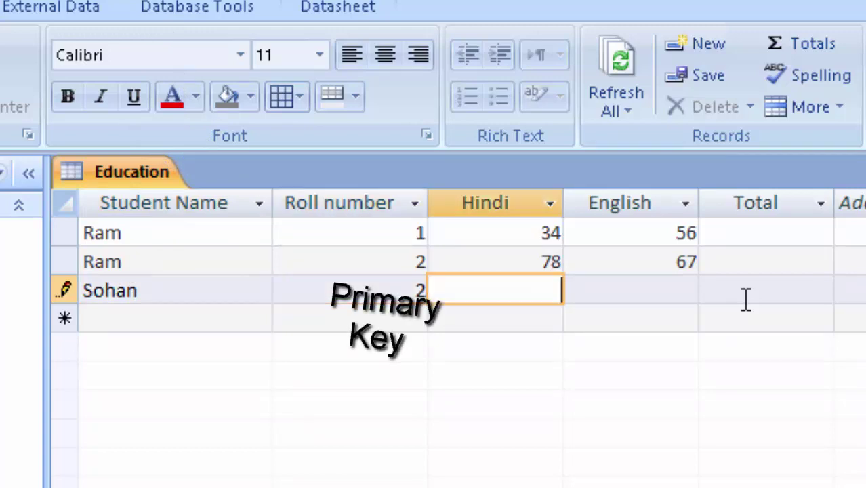
{"action": "type", "text": "45"}
{"action": "key", "text": "Tab"}
{"action": "type", "text": "6"}
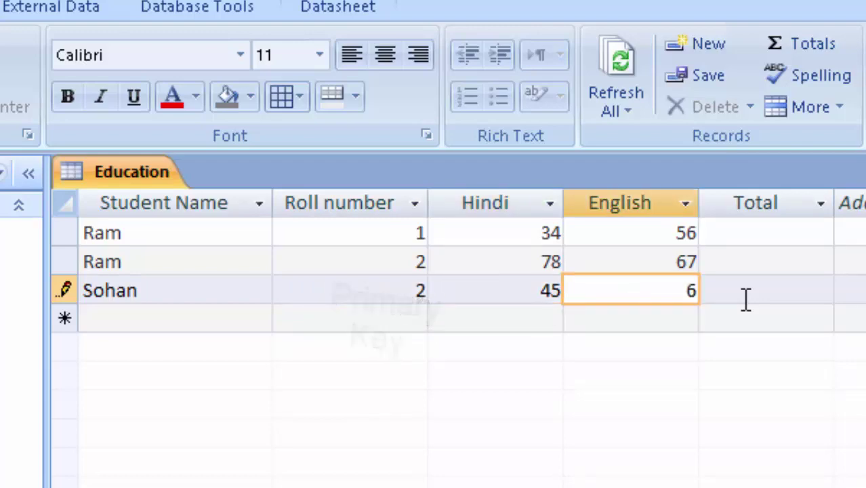
{"action": "type", "text": "6"}
{"action": "key", "text": "Tab"}
{"action": "key", "text": "Tab"}
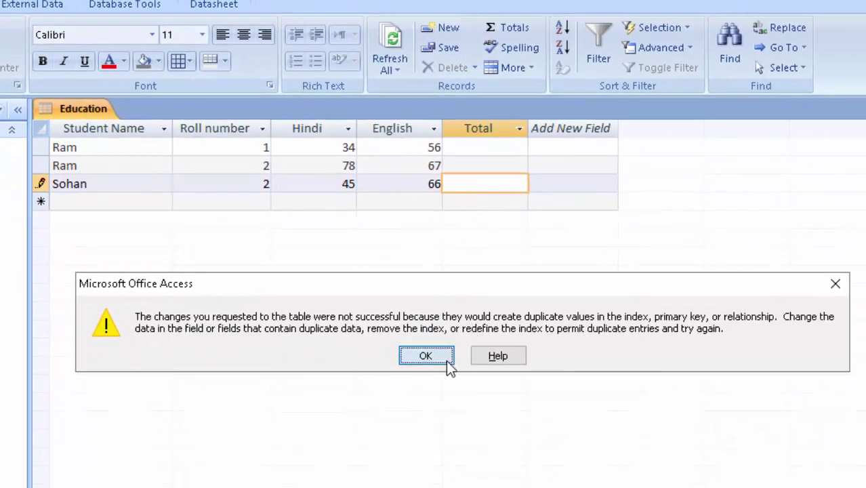
{"action": "left_click", "coordinate": [426, 356]}
{"action": "key", "text": "Tab"}
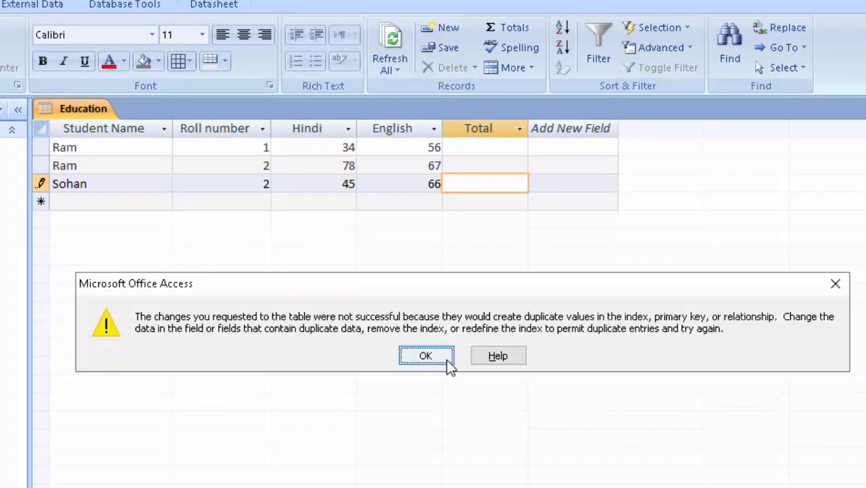